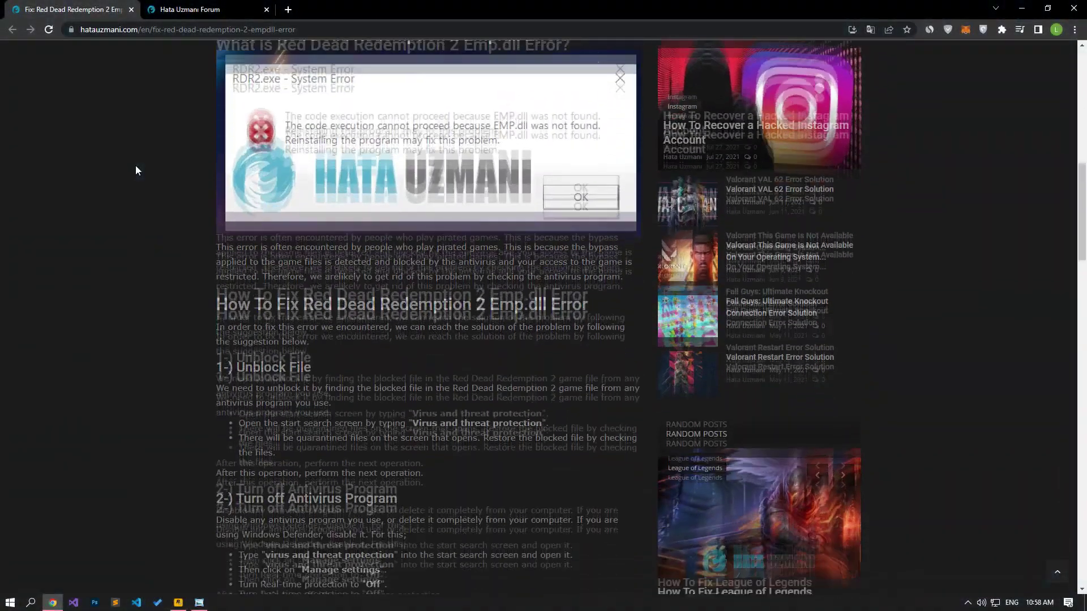
scroll(136, 167, down, 1)
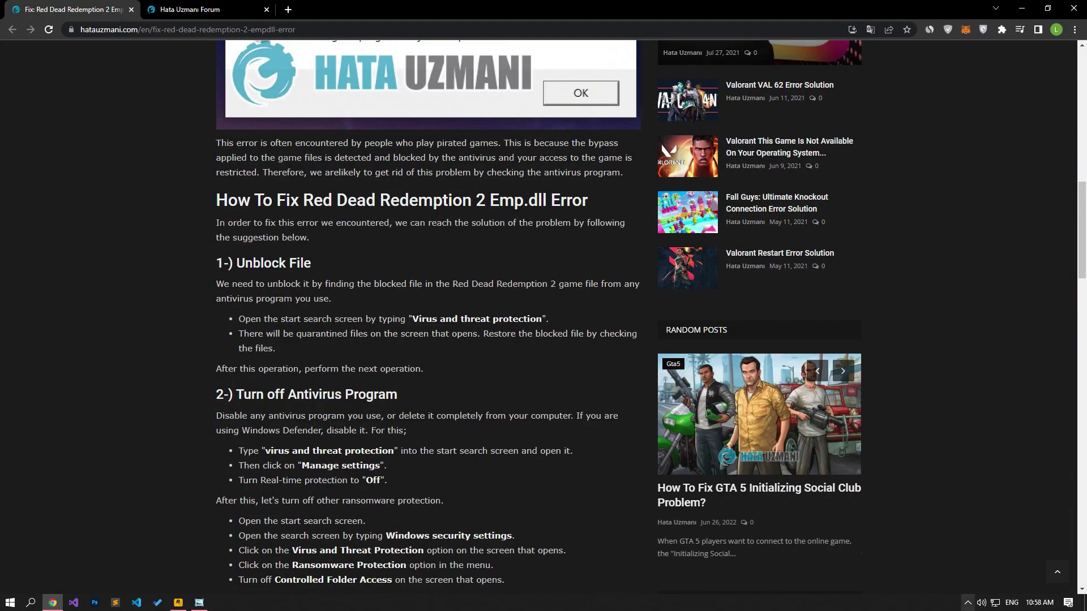
Open the Rockstar launcher settings from Red Dead Online, then show rockstar-verify.jpg
click(178, 602)
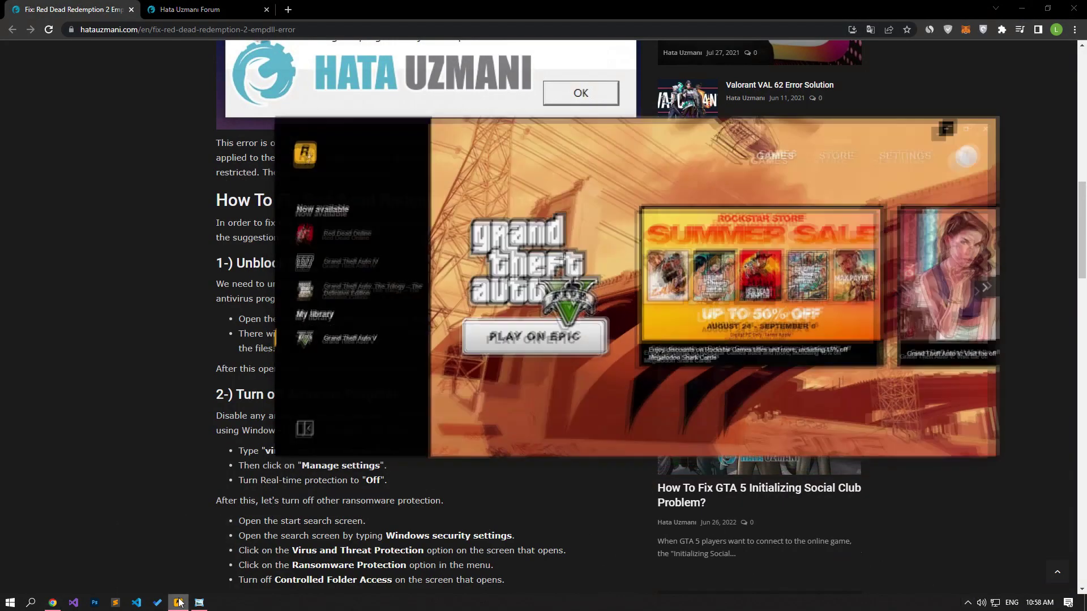
drag(618, 131, 591, 153)
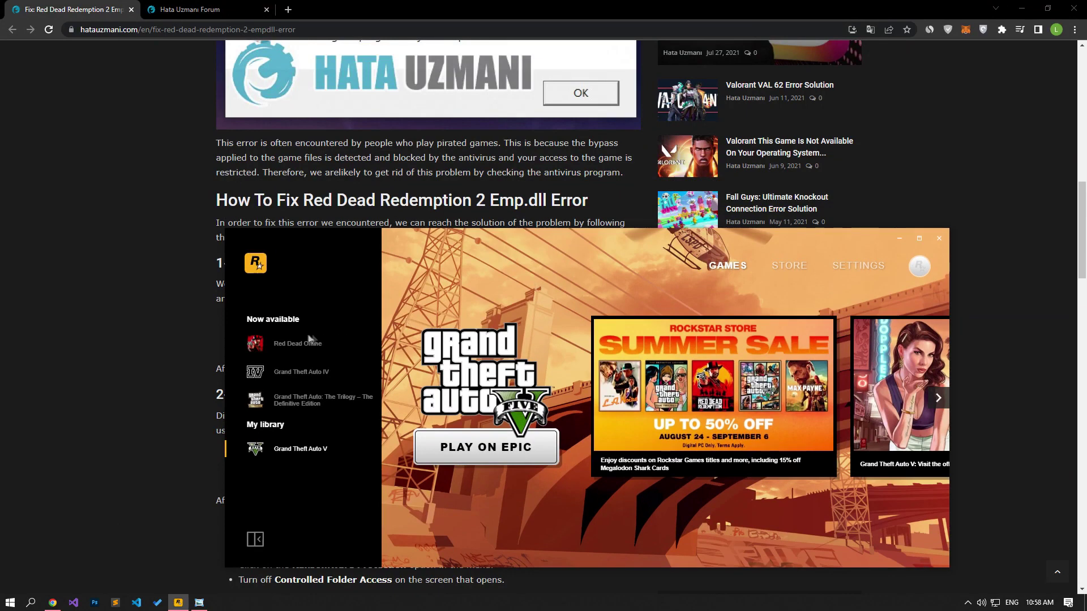
click(298, 344)
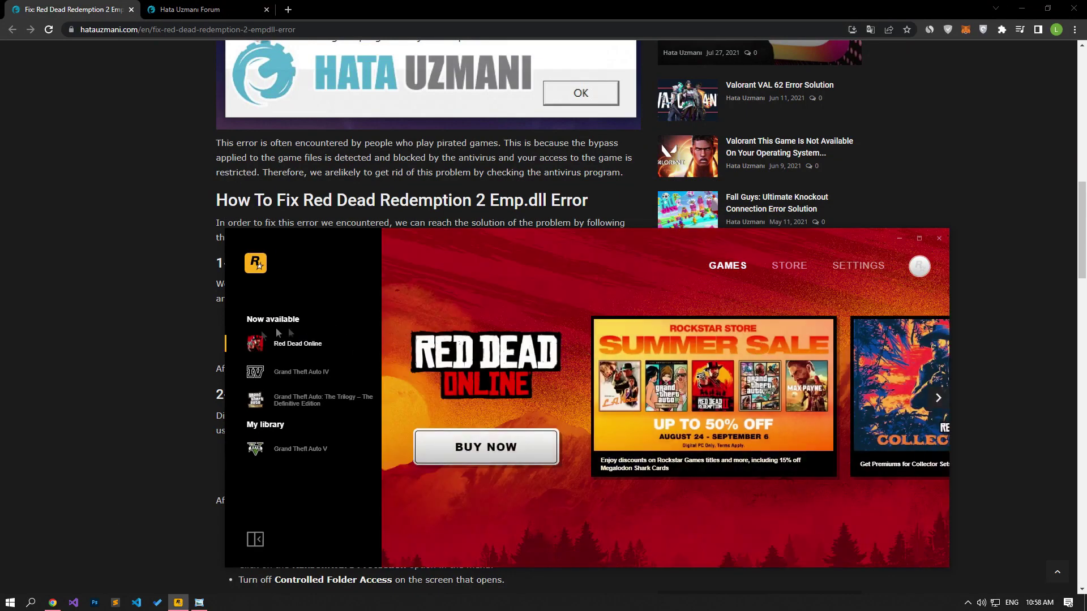
click(869, 272)
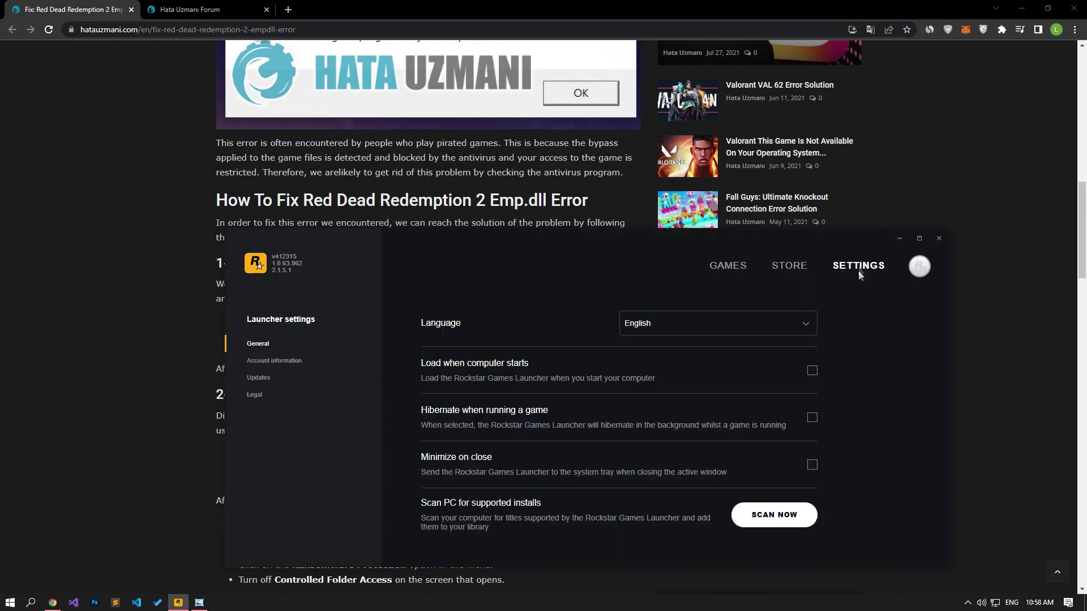
click(199, 602)
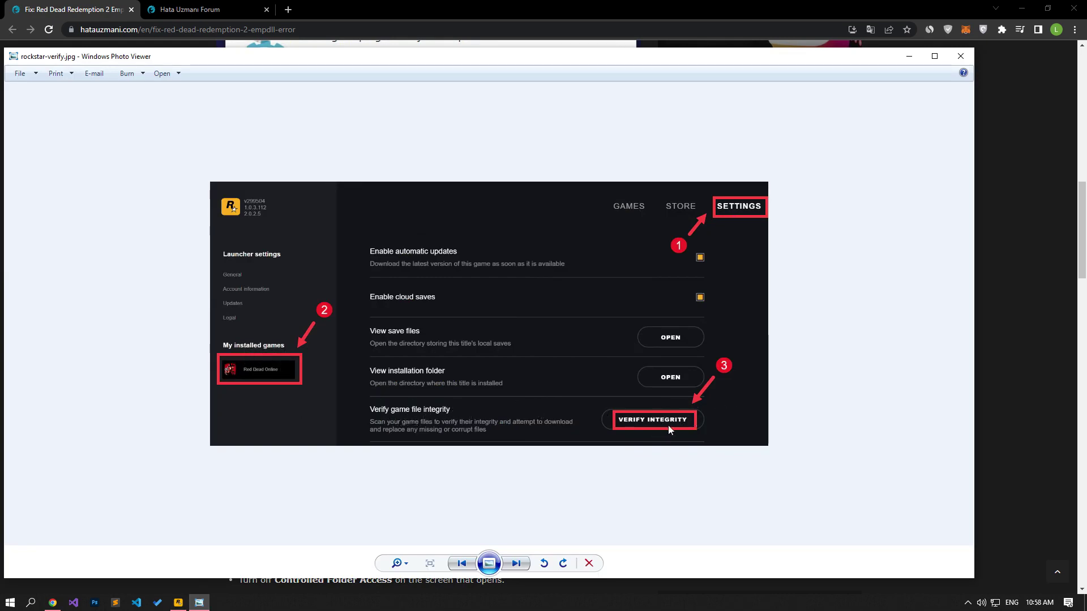
scroll(668, 425, up, 2)
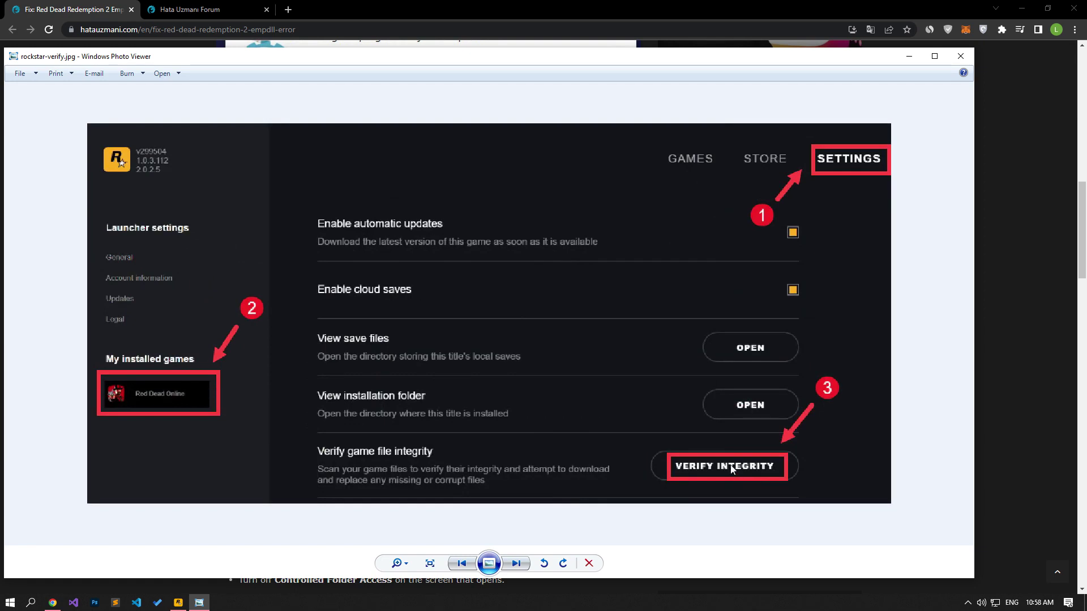
Close the Photo Viewer screenshot of the Verify Integrity steps
click(906, 55)
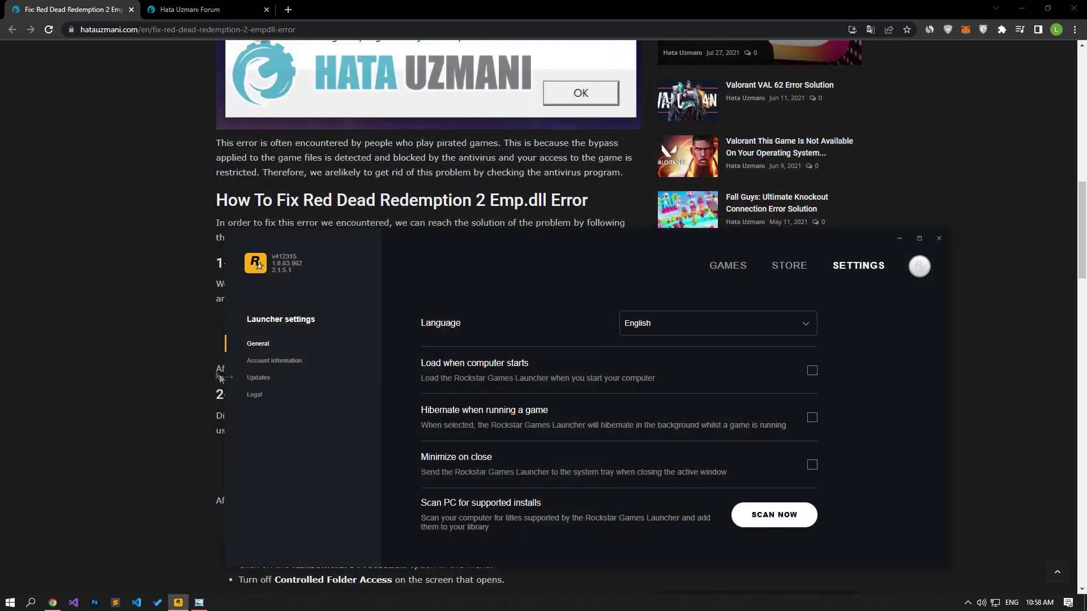
click(9, 603)
text(vir)
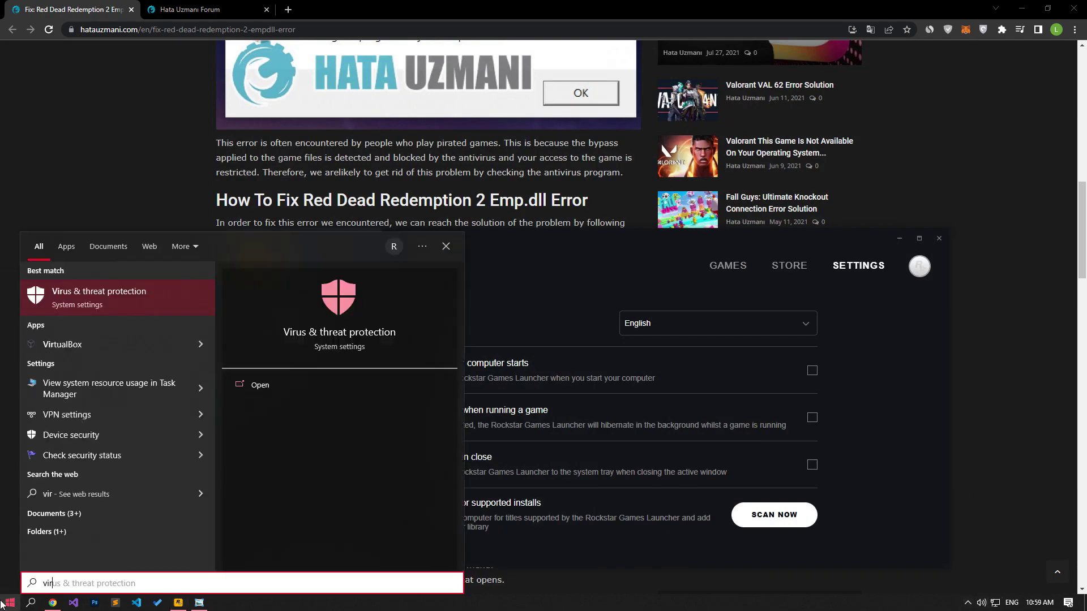
Open the Protection history under Virus & threat protection
click(110, 299)
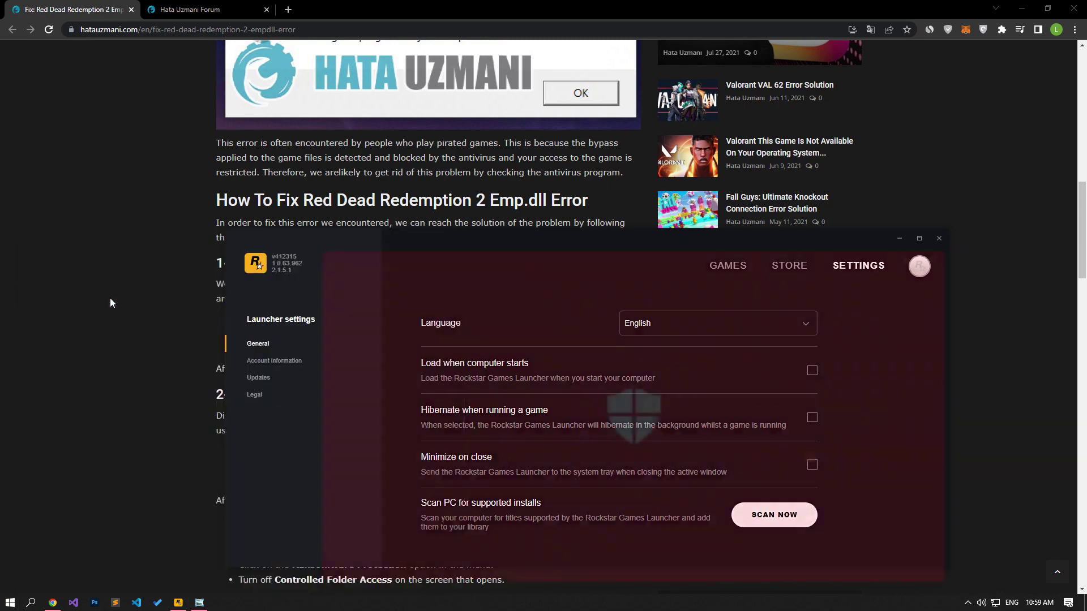
drag(547, 254, 464, 132)
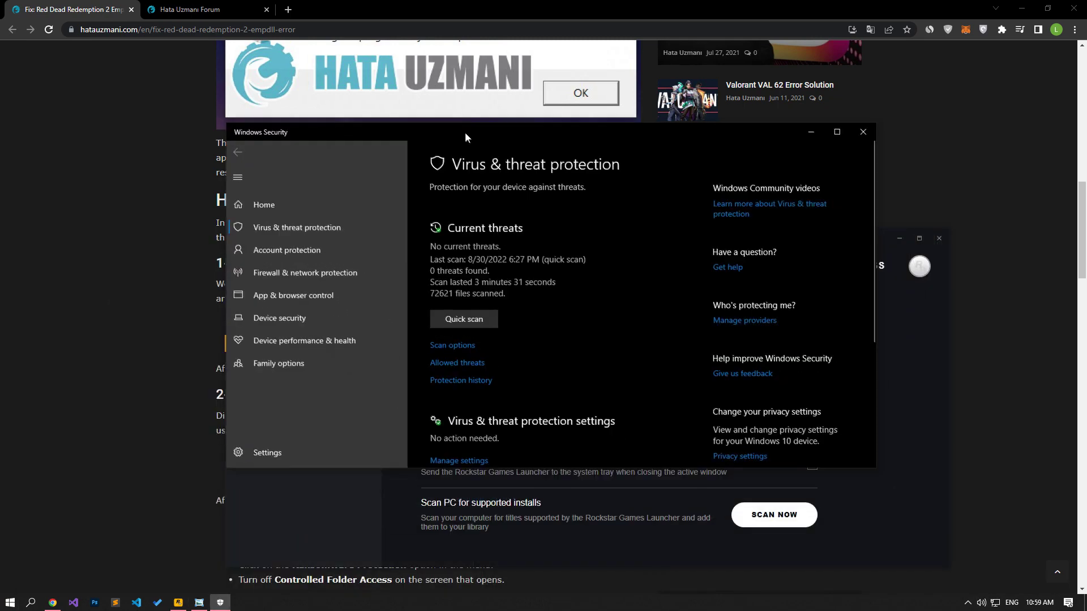
scroll(535, 302, down, 4)
scroll(535, 302, up, 1)
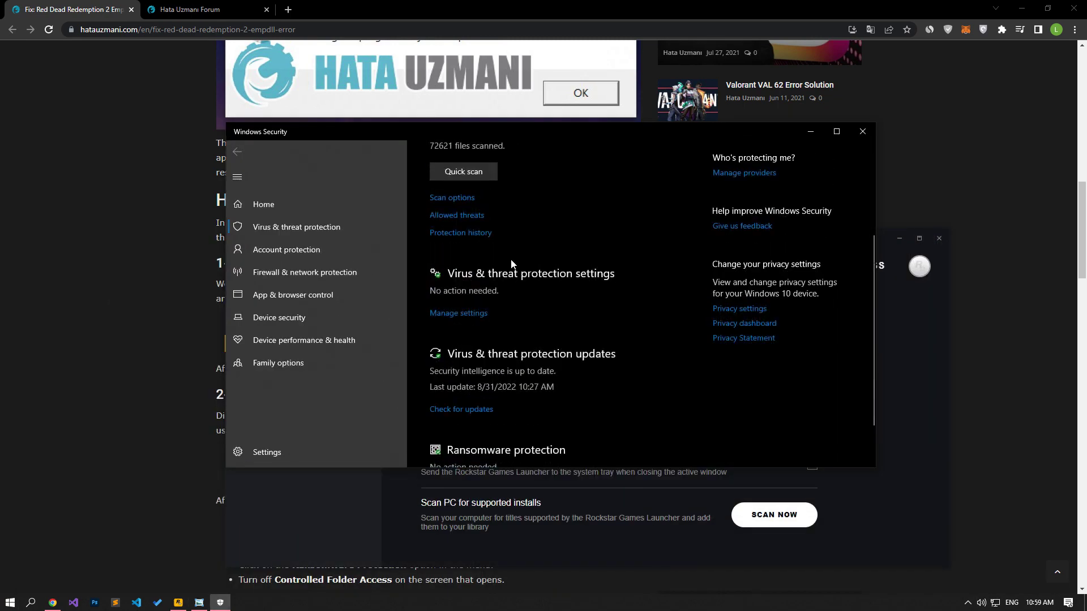
scroll(510, 268, up, 1)
scroll(470, 285, up, 2)
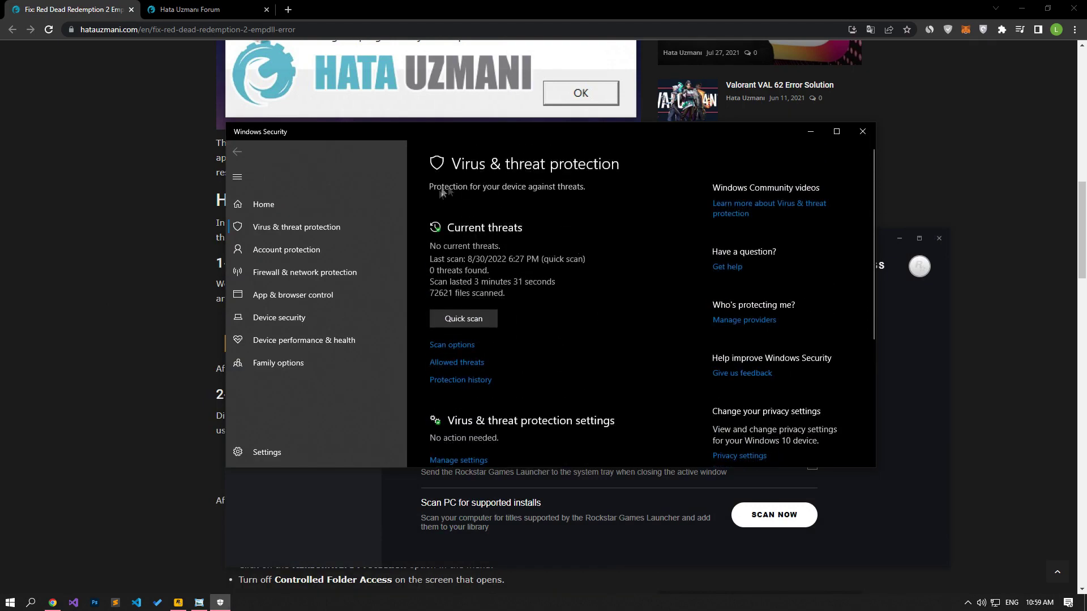
click(464, 383)
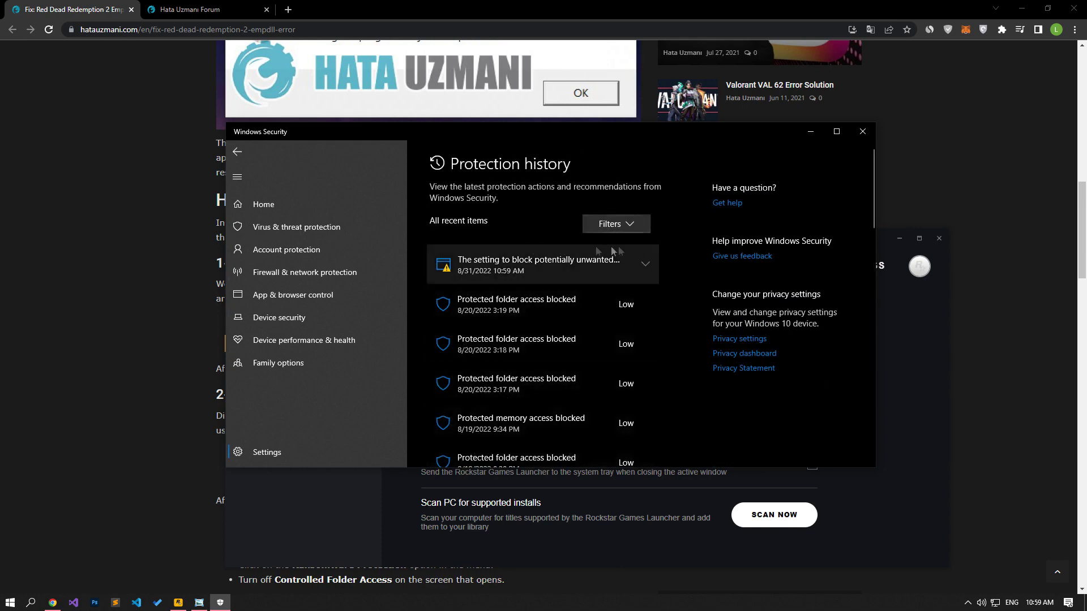
Allow the blocked Spider-Man.exe item from the 3:19 PM entry on this device
click(559, 303)
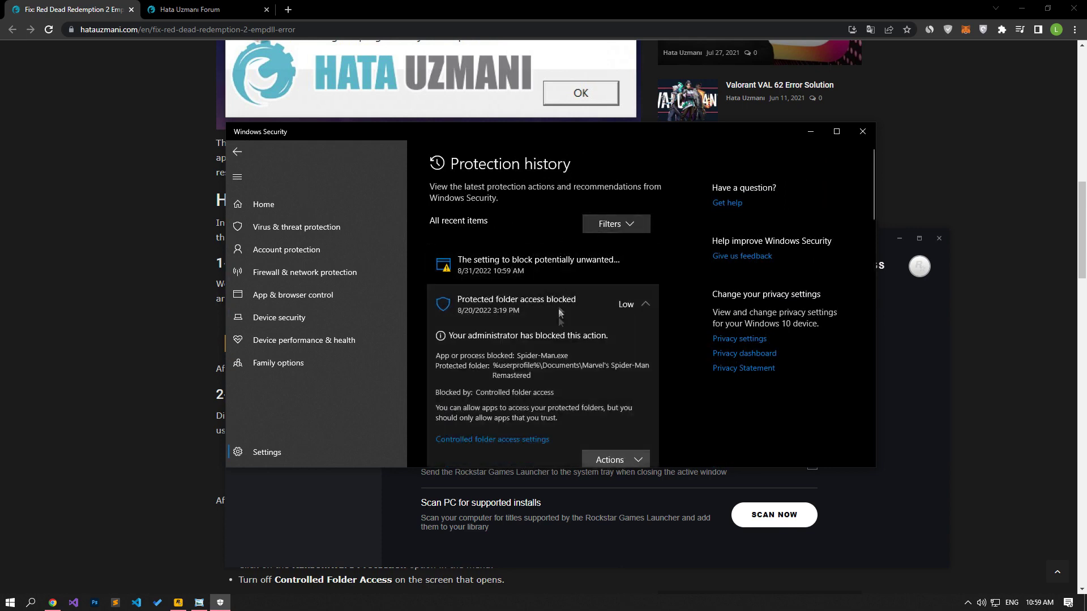
scroll(595, 382, down, 1)
click(609, 412)
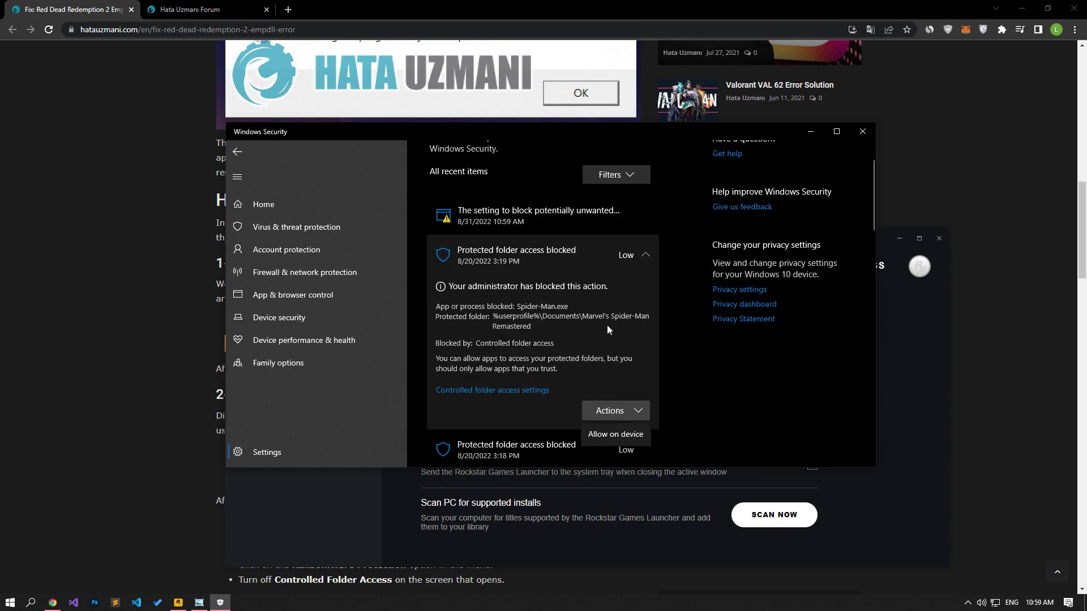
click(608, 435)
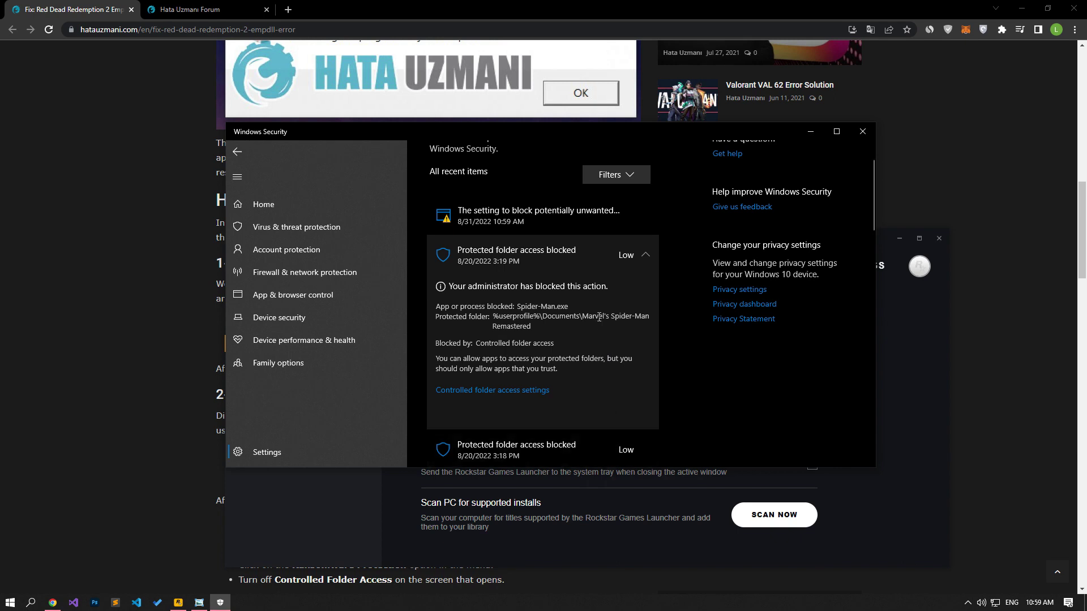
click(639, 252)
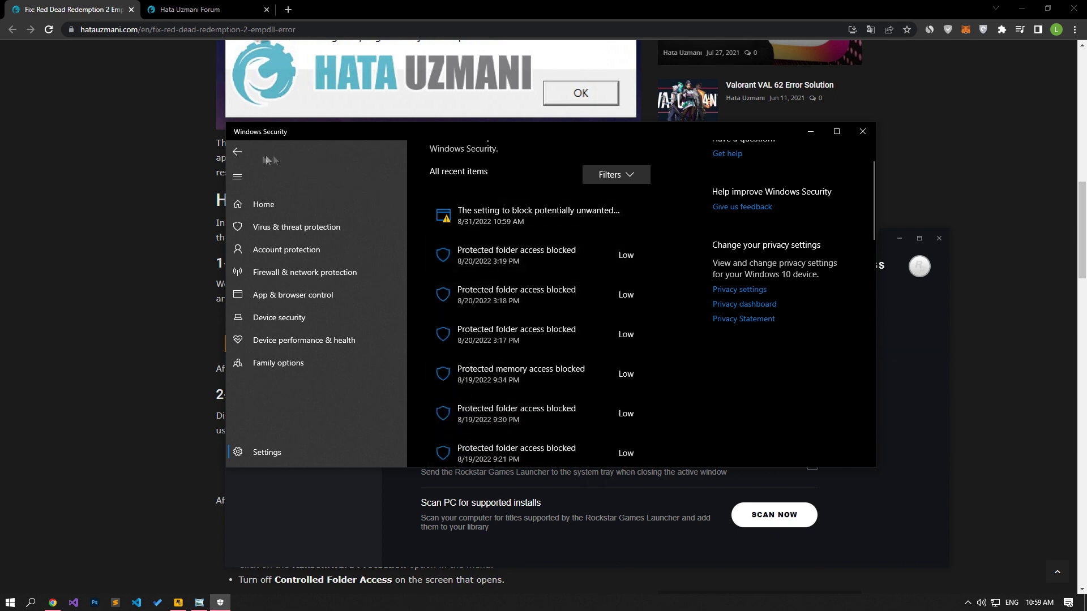
click(239, 151)
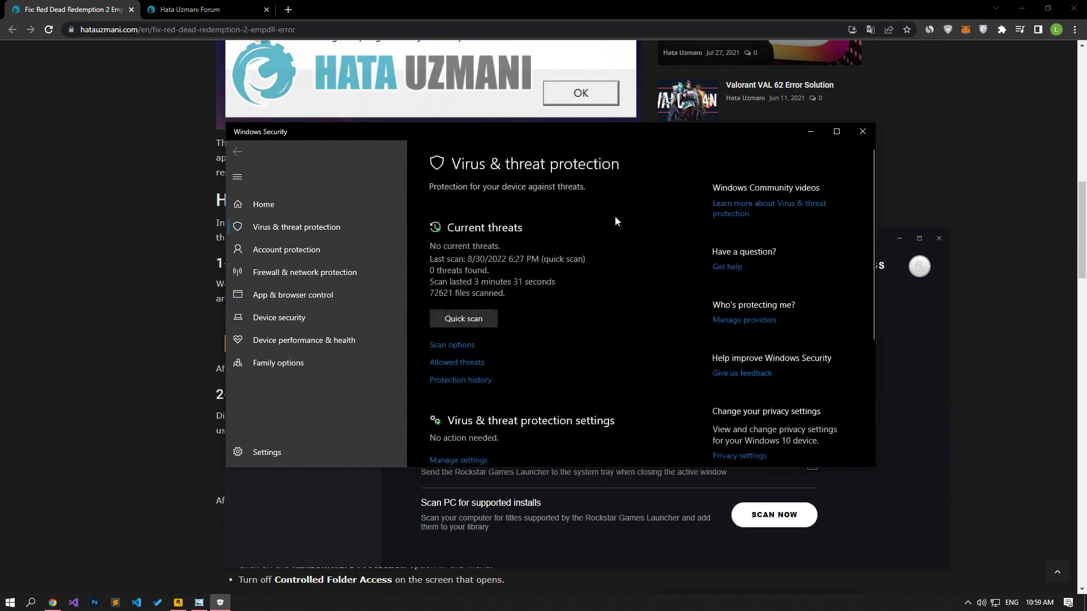
scroll(615, 222, down, 3)
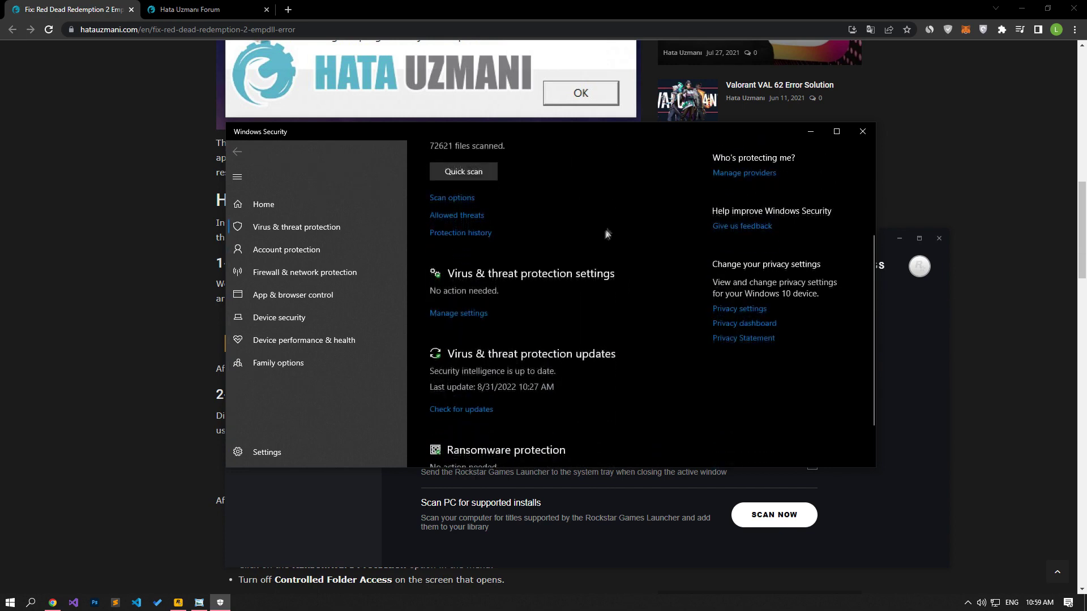
Confirm the Controlled folder access toggle is Off in the threat protection settings
click(458, 313)
scroll(456, 319, down, 5)
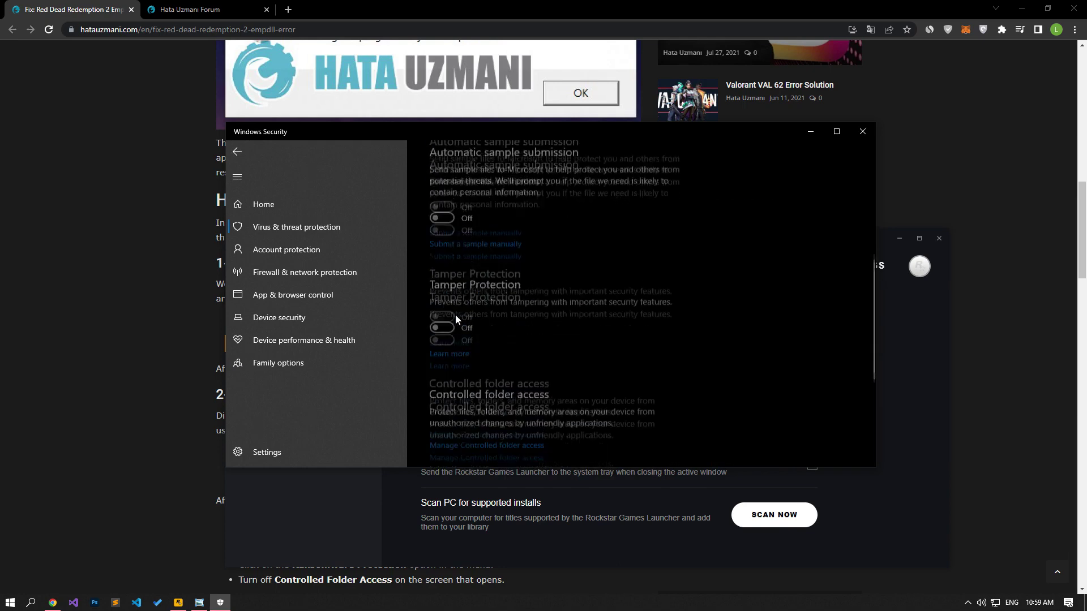
scroll(455, 316, down, 3)
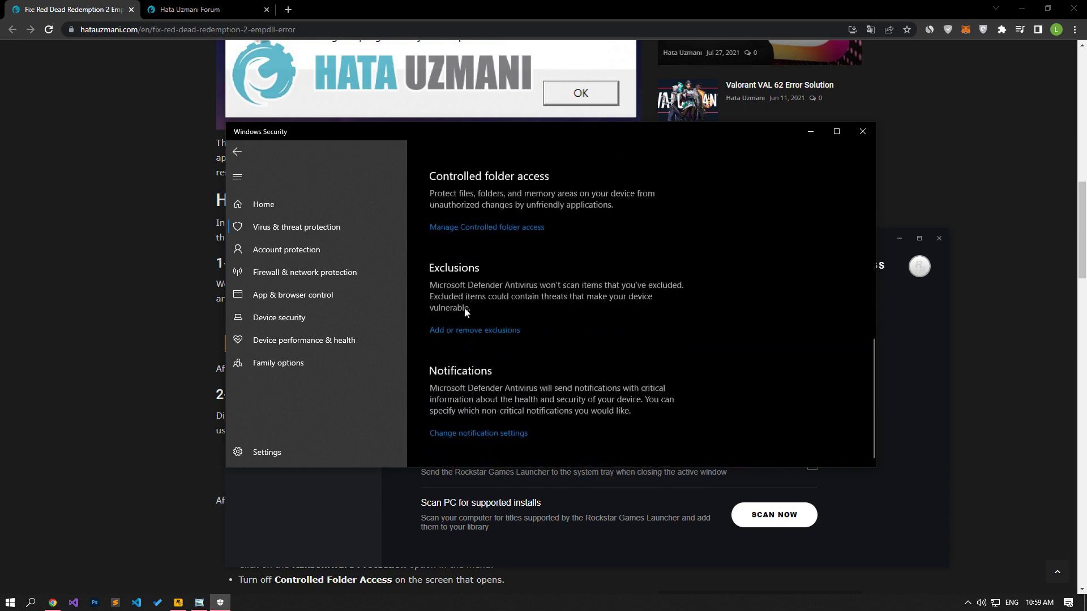
click(486, 228)
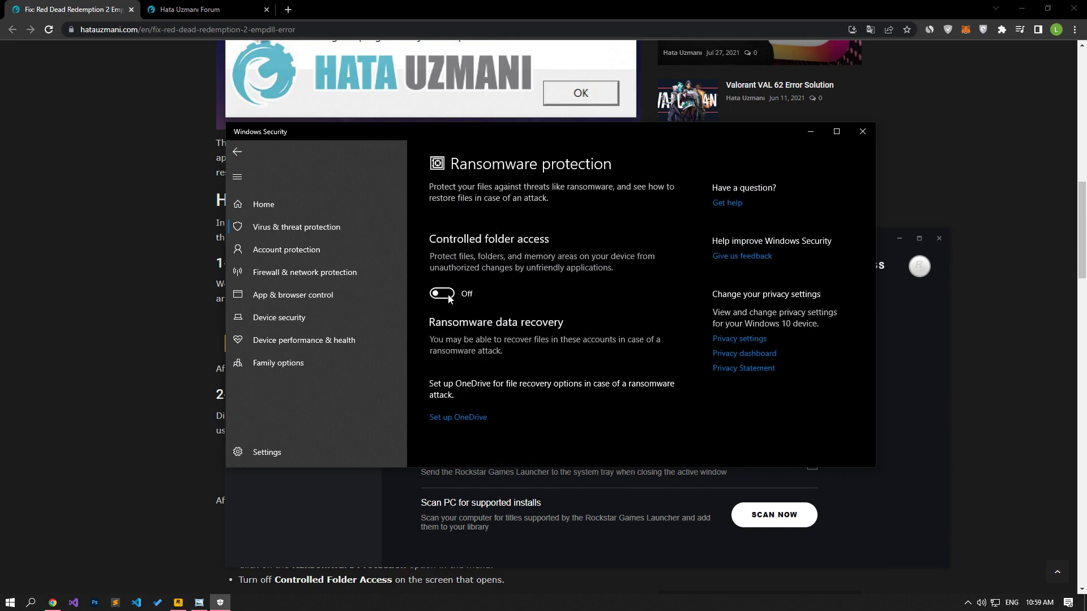
click(237, 151)
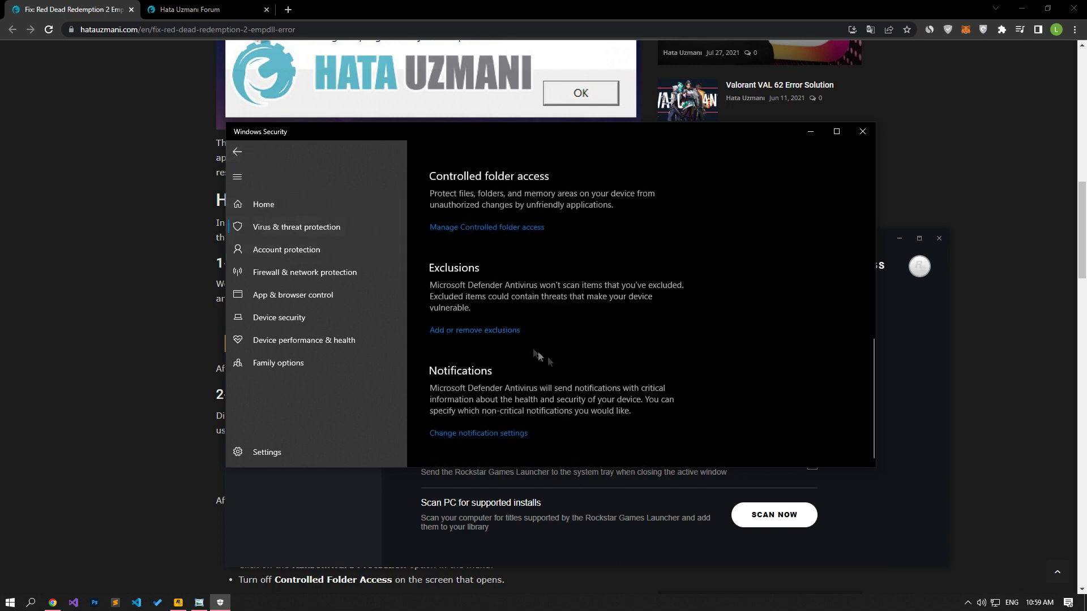
Start adding a folder exclusion and browse to drive D
click(457, 330)
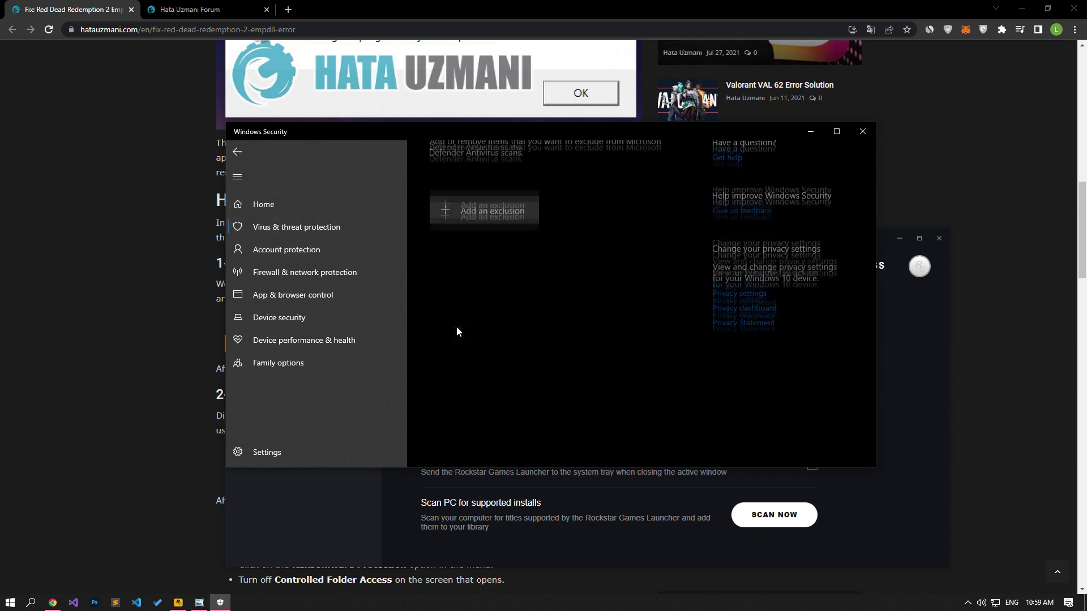
click(485, 254)
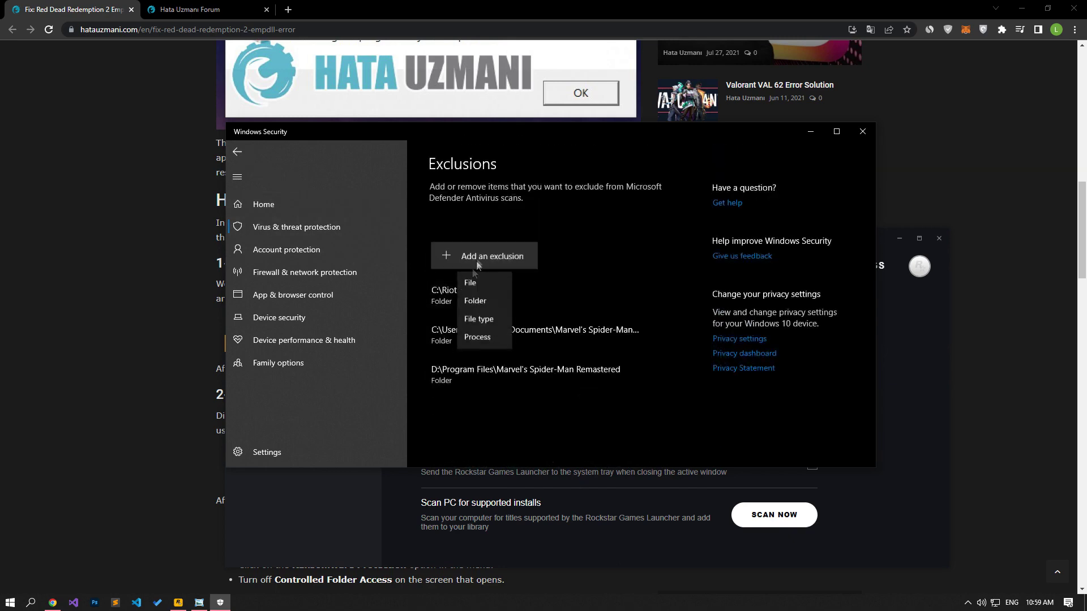
click(476, 301)
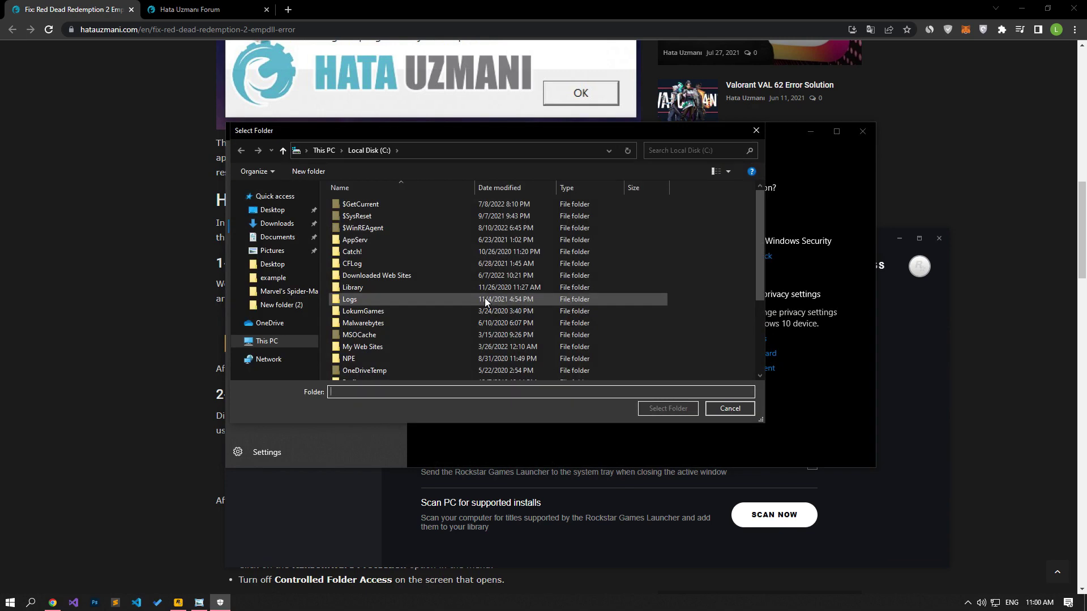
click(323, 150)
double_click(518, 313)
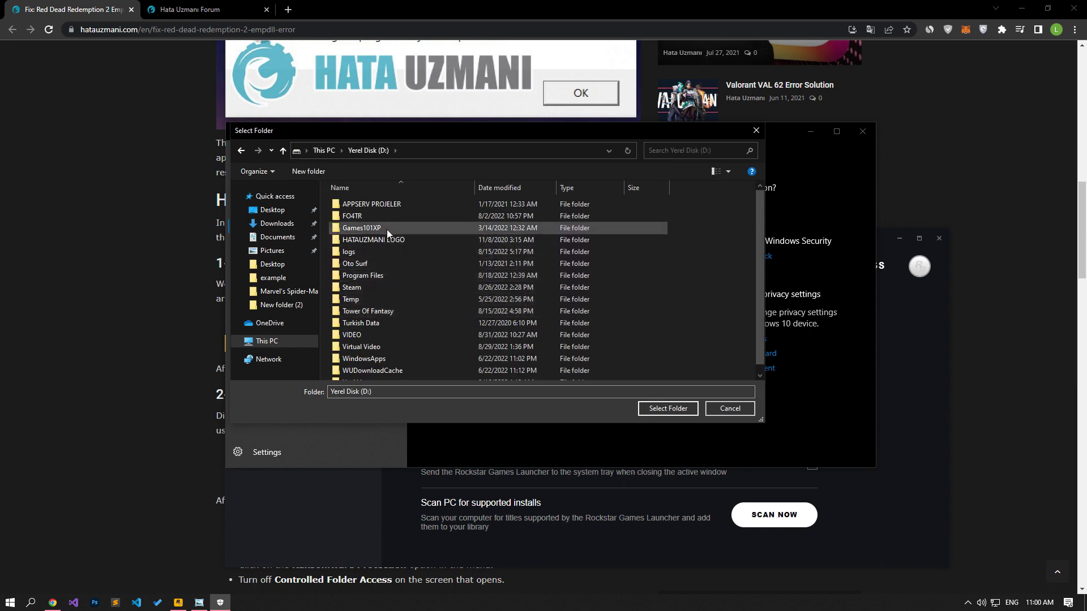
click(388, 312)
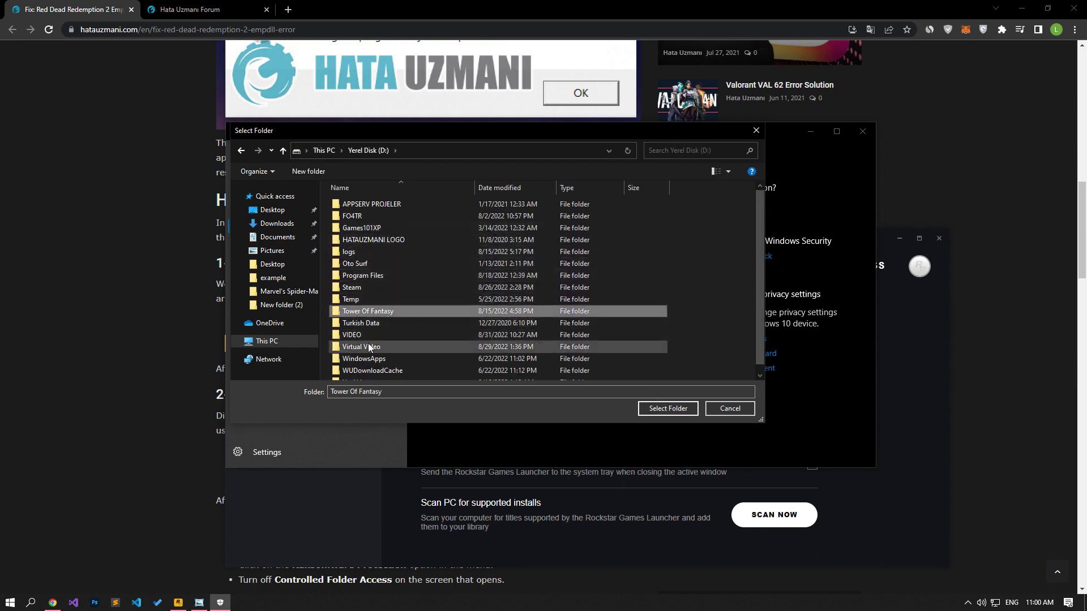
scroll(369, 344, down, 1)
Select D:\Program Files\Epic Games as the excluded folder
click(395, 268)
double_click(395, 268)
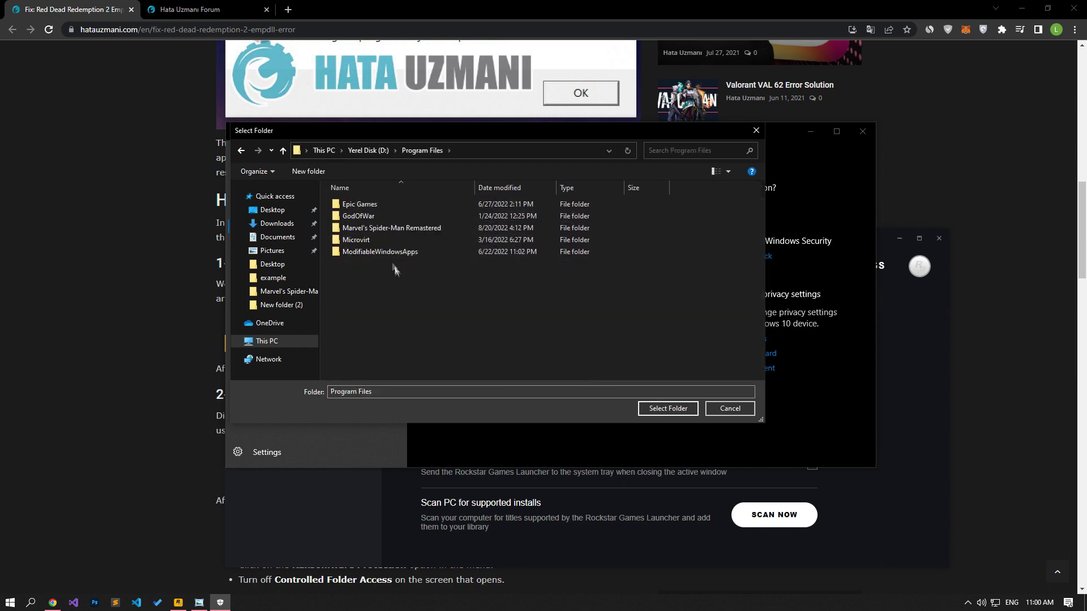
click(361, 205)
double_click(361, 205)
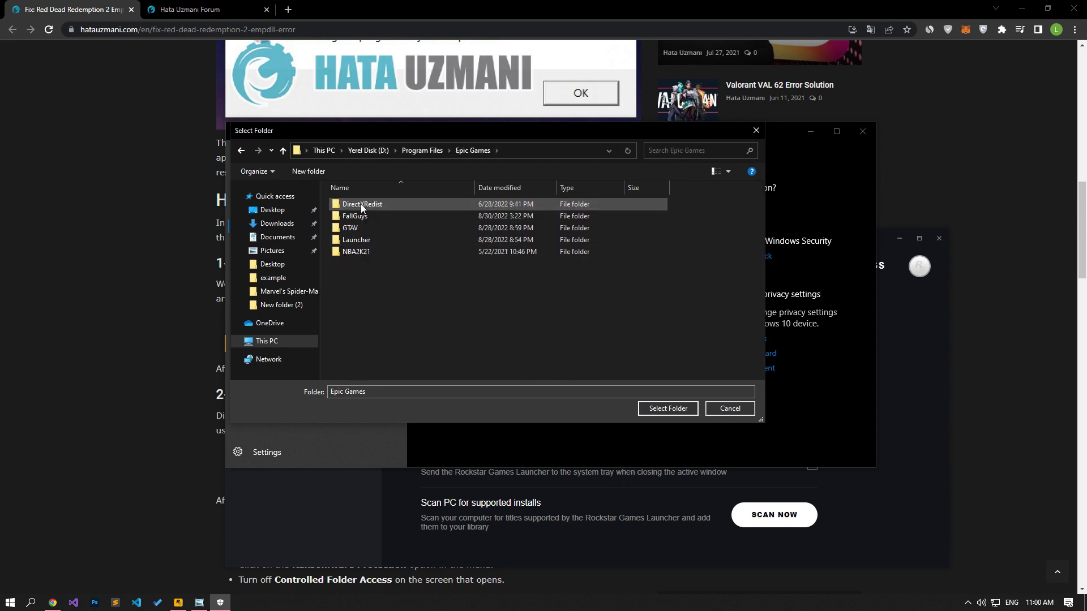
click(378, 227)
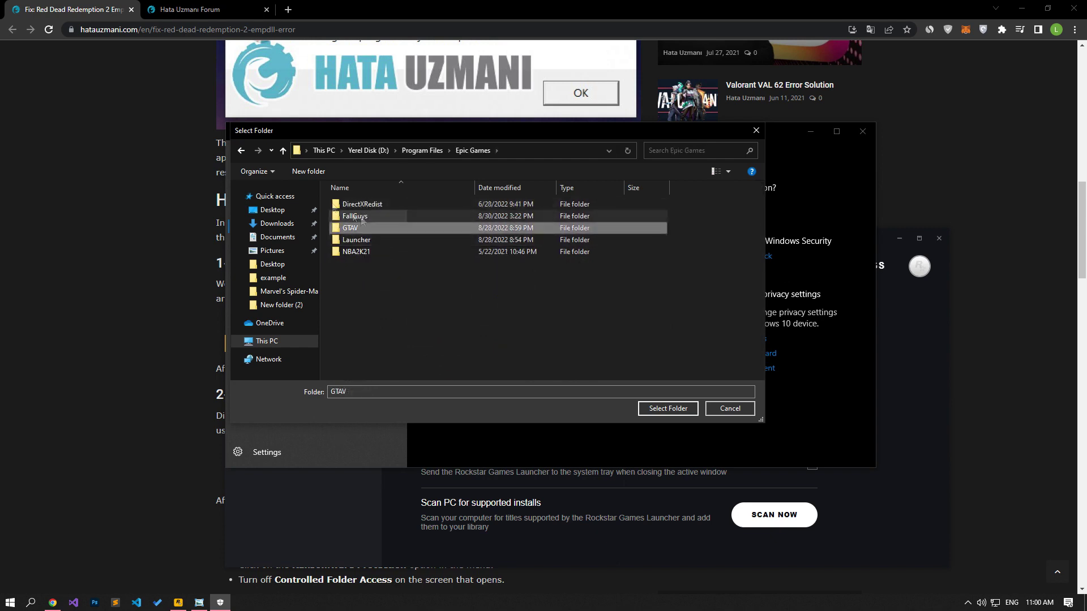
click(241, 151)
click(668, 408)
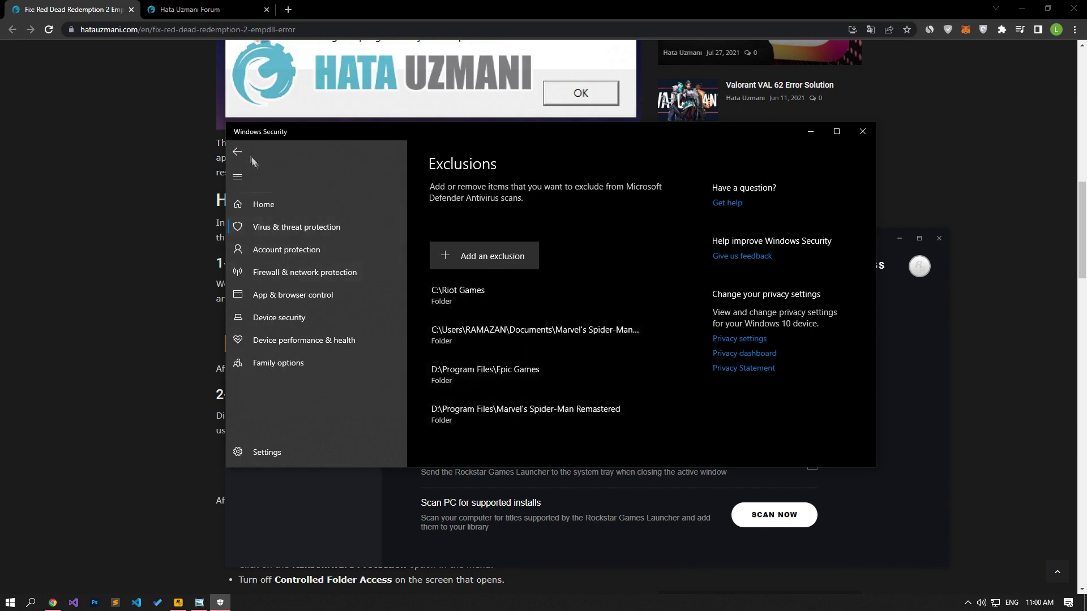
click(237, 151)
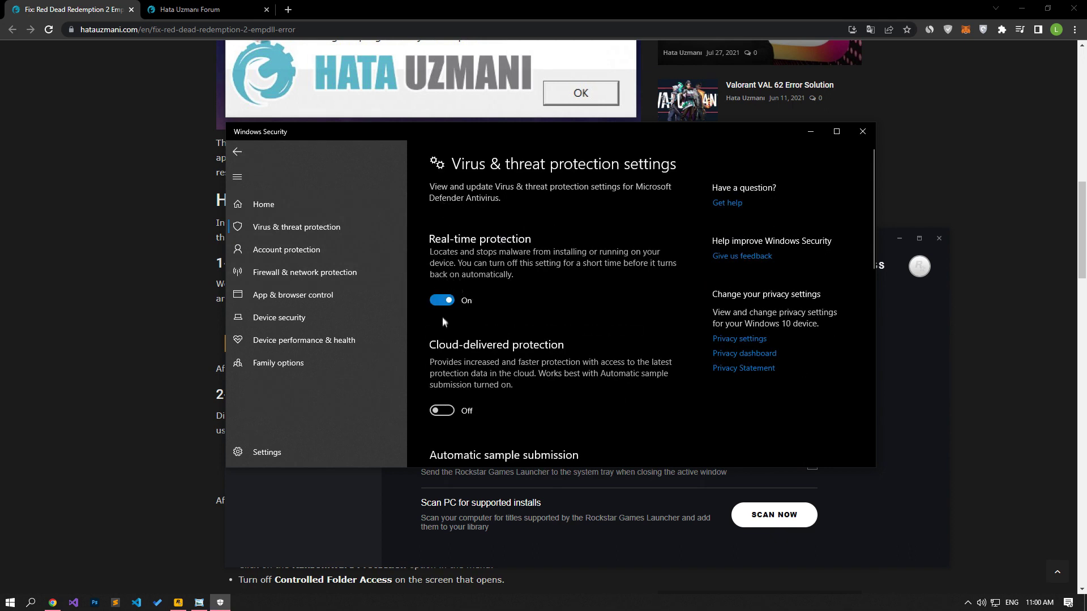
Switch the Real-time protection toggle to Off
click(437, 301)
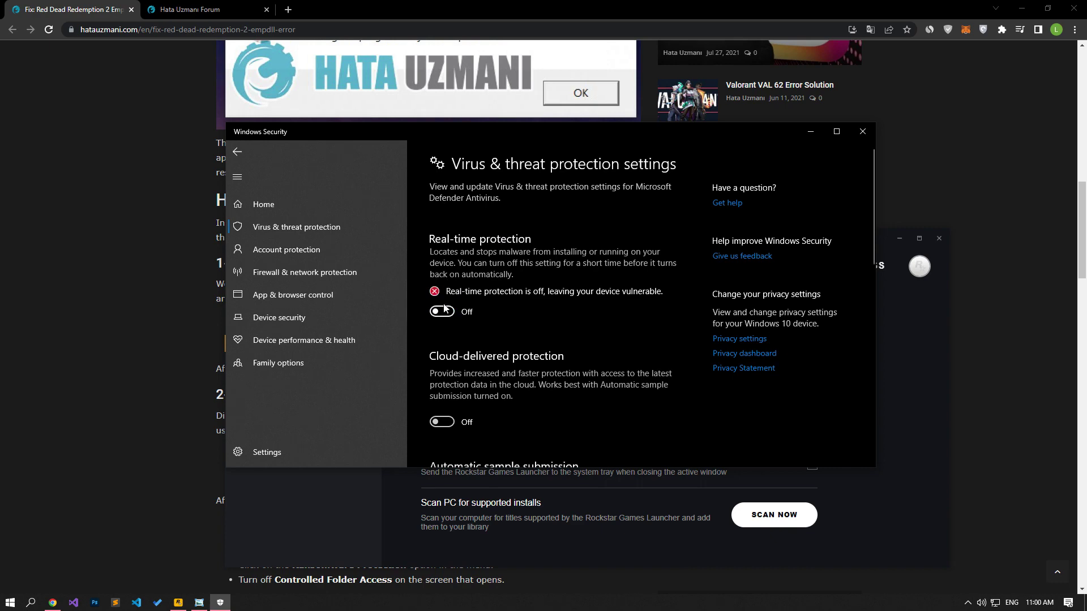
Close Windows Security and bring back the rockstar-verify.jpg screenshot
click(861, 130)
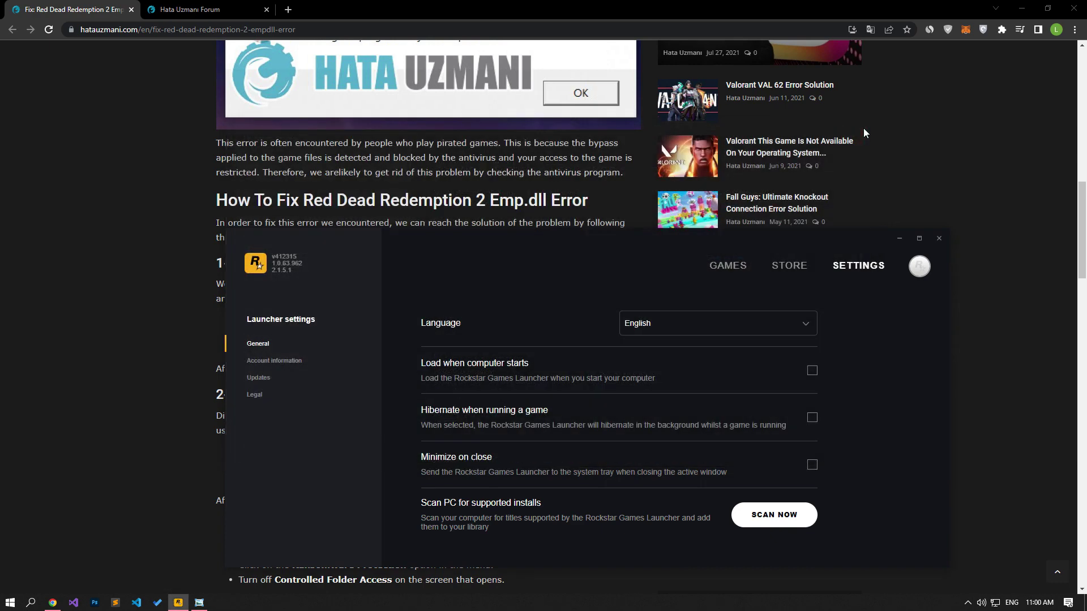
click(198, 603)
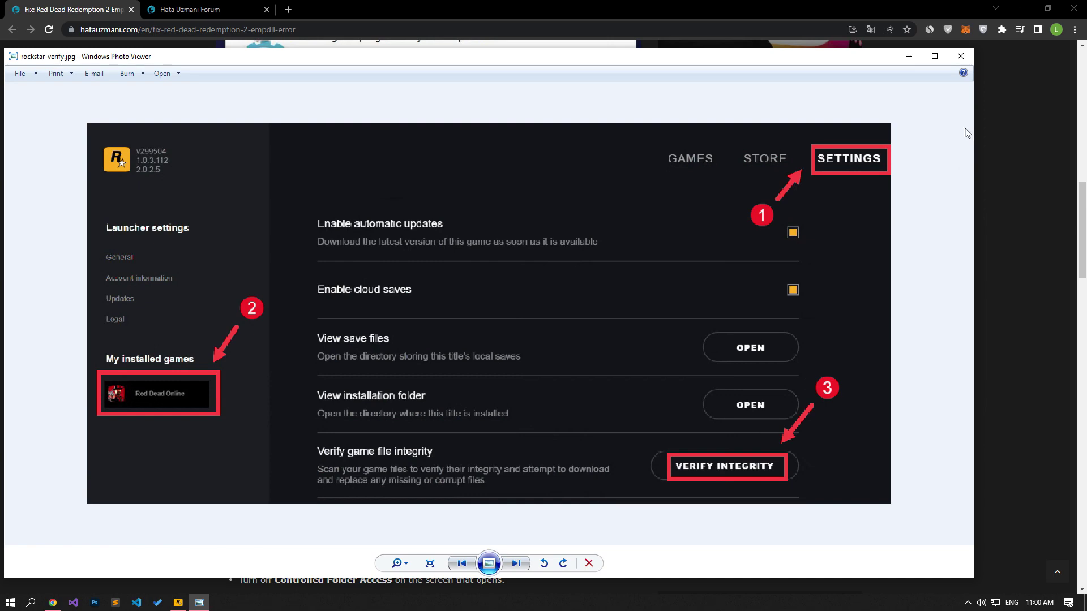
Switch to the Hata Uzmanı Forum tab and choose Post thread
click(241, 7)
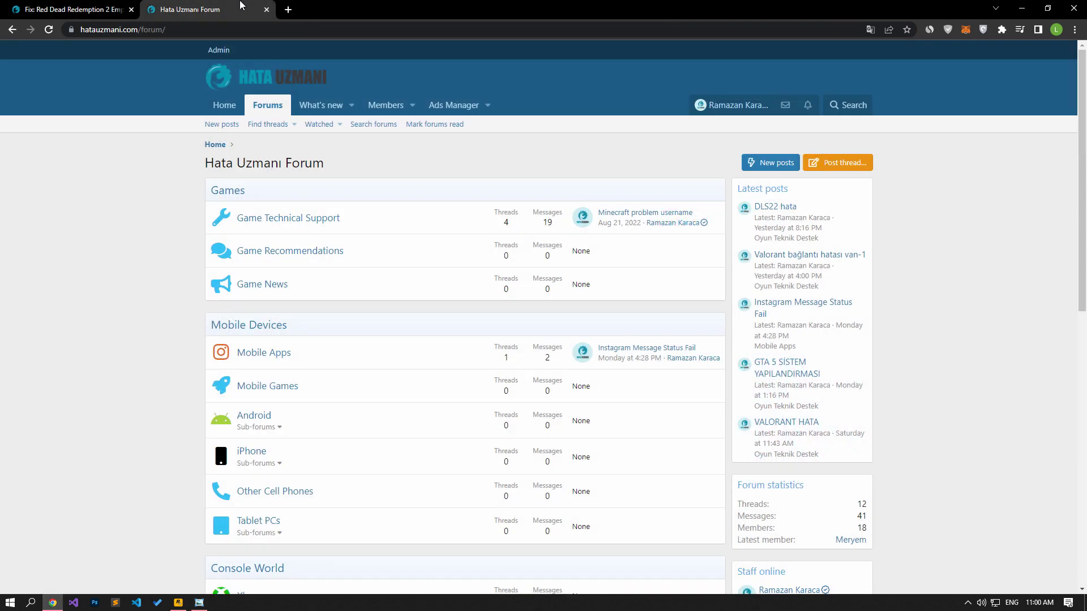
click(870, 163)
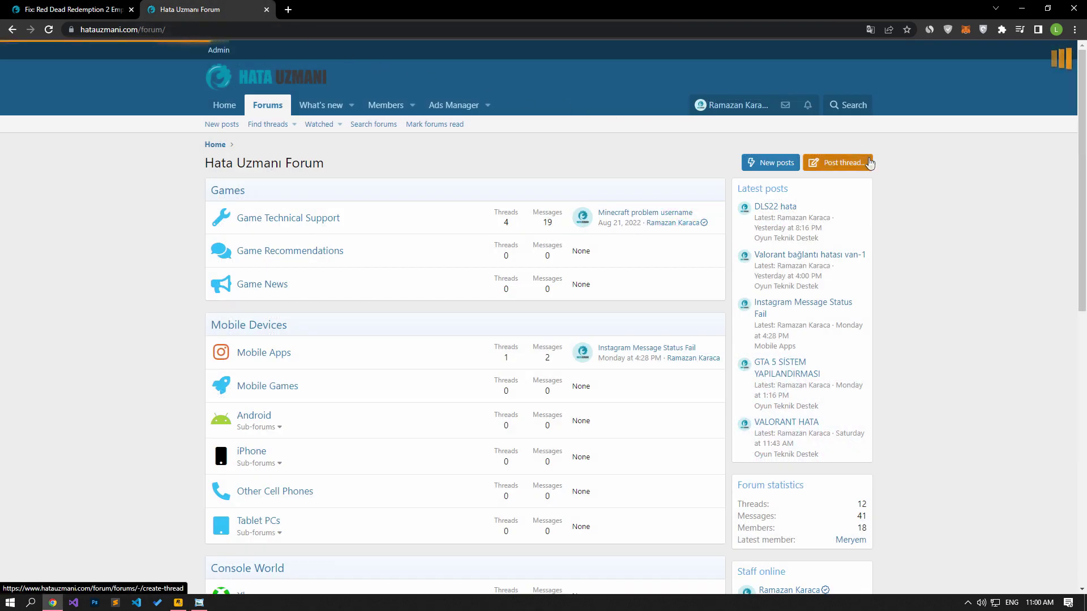